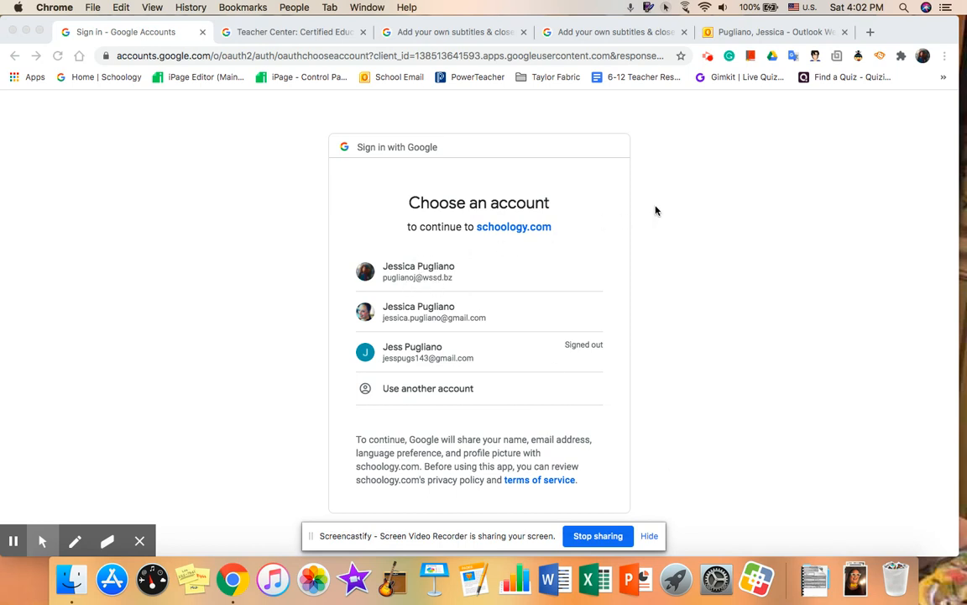
# Open Gmail in a new browser tab and start composing a new email message.
pyautogui.click(872, 32)
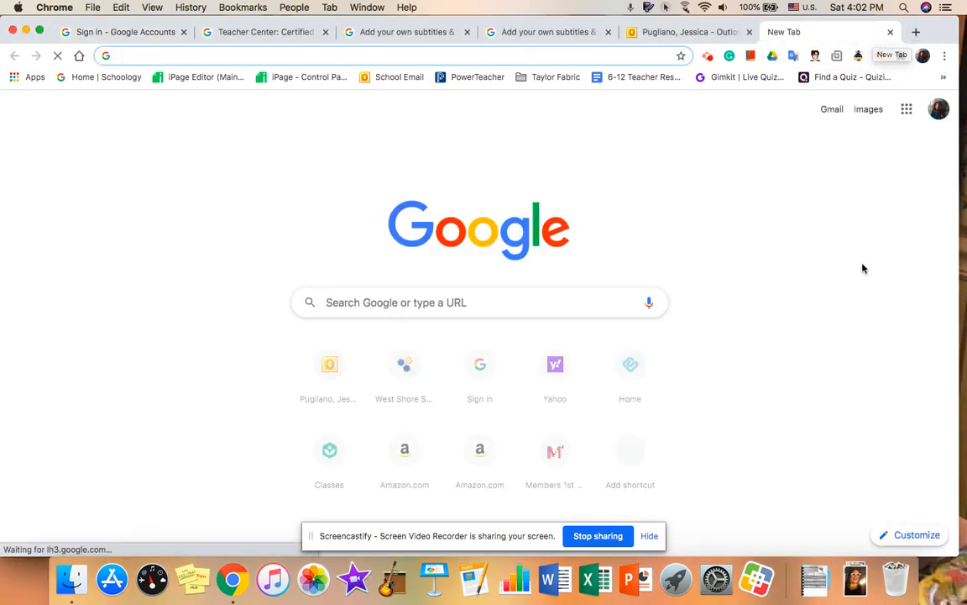
pyautogui.click(832, 111)
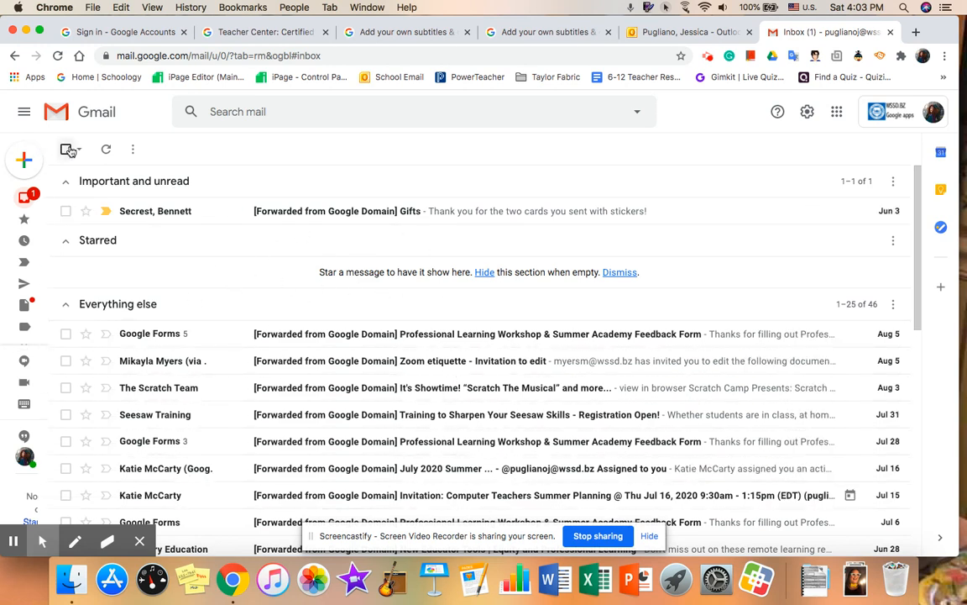
pyautogui.moveTo(23, 214)
pyautogui.moveTo(20, 163)
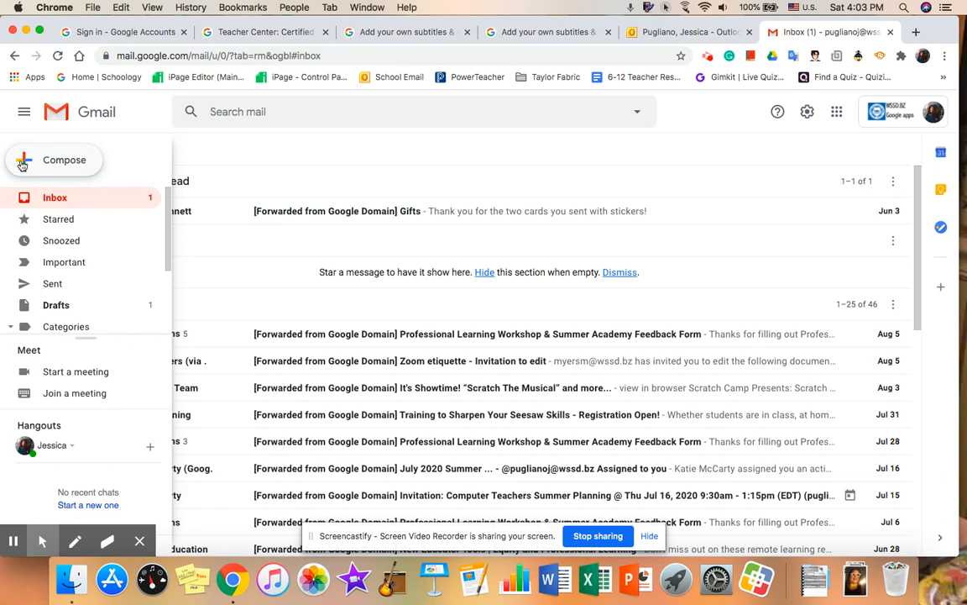
pyautogui.click(20, 162)
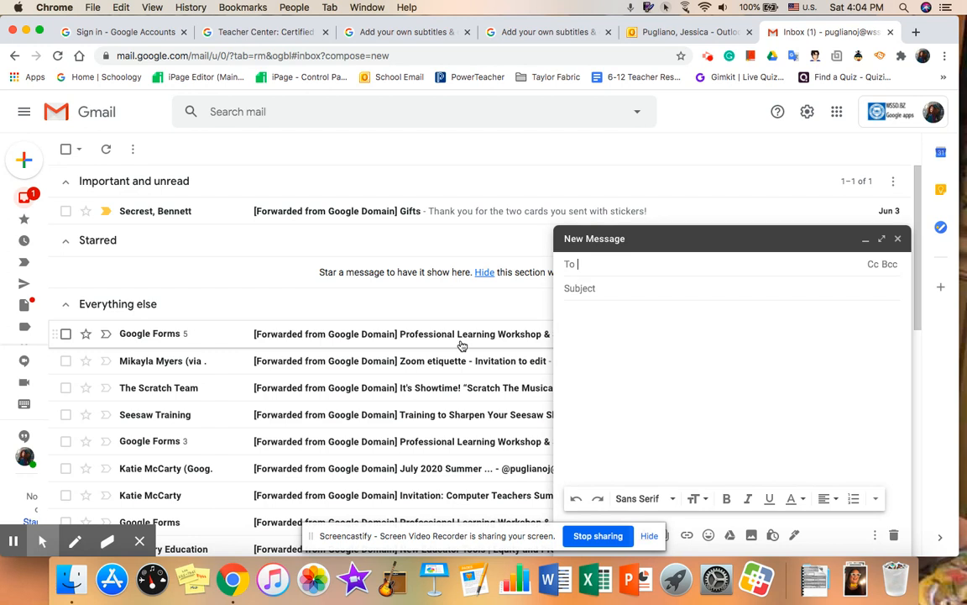
# Address the message to the first suggested contact matching "sch" and set the subject to "Another Test".
pyautogui.write('sch')
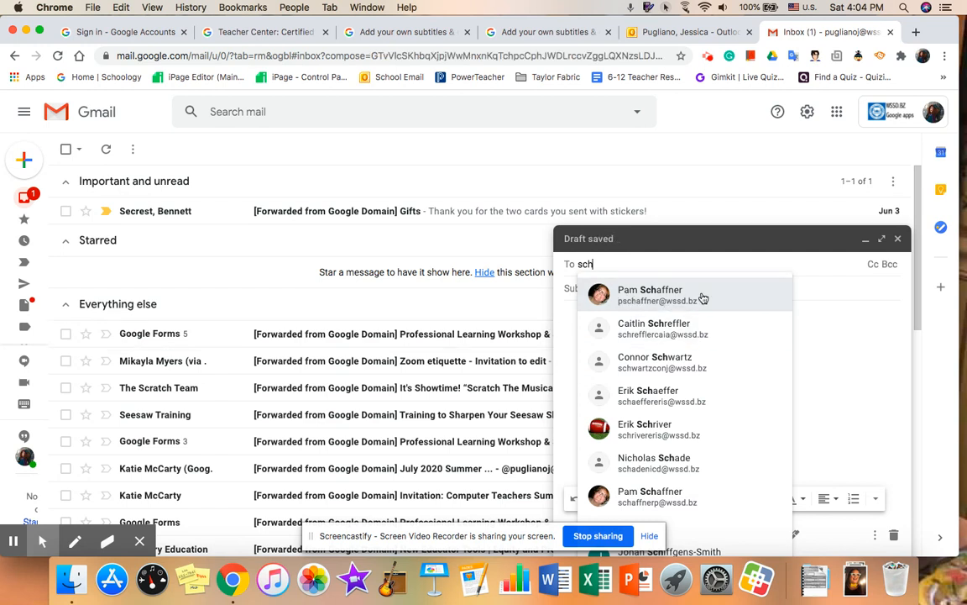
pyautogui.moveTo(704, 298)
pyautogui.click(703, 298)
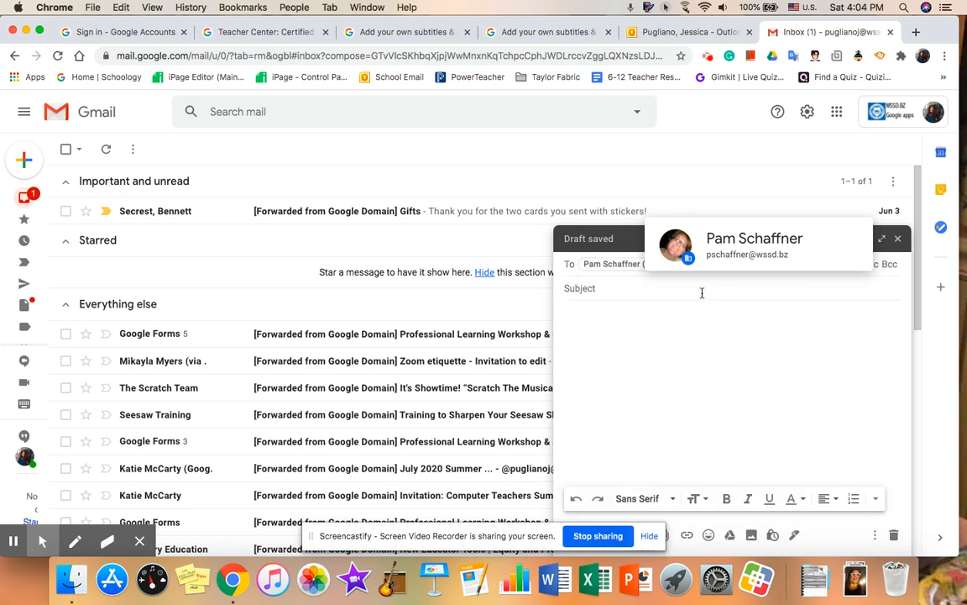
pyautogui.click(579, 288)
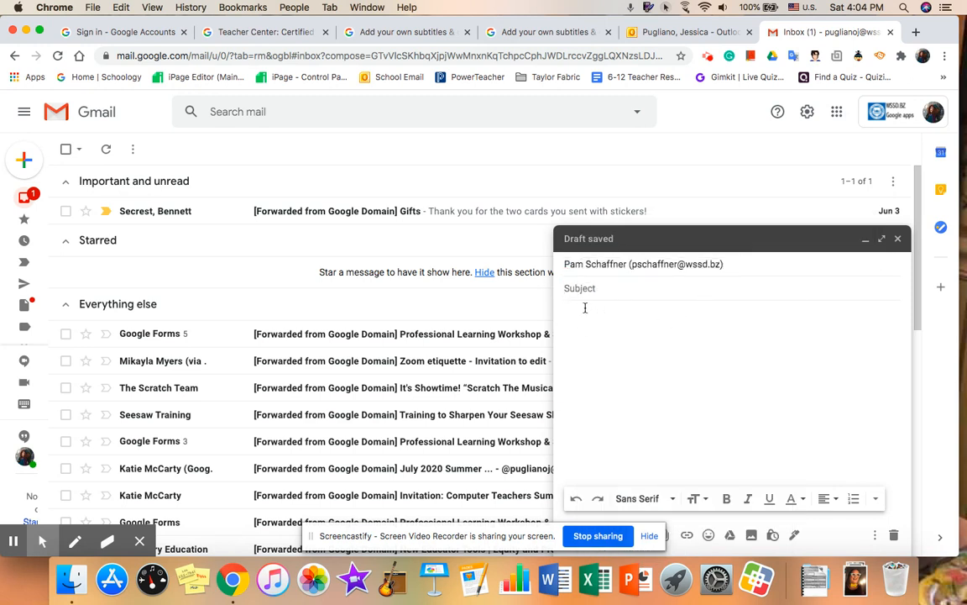
pyautogui.write('Another Test')
# Begin the message body with "Good Afternoon" followed by the recipient's title and surname.
pyautogui.click(570, 311)
pyautogui.write('Good ')
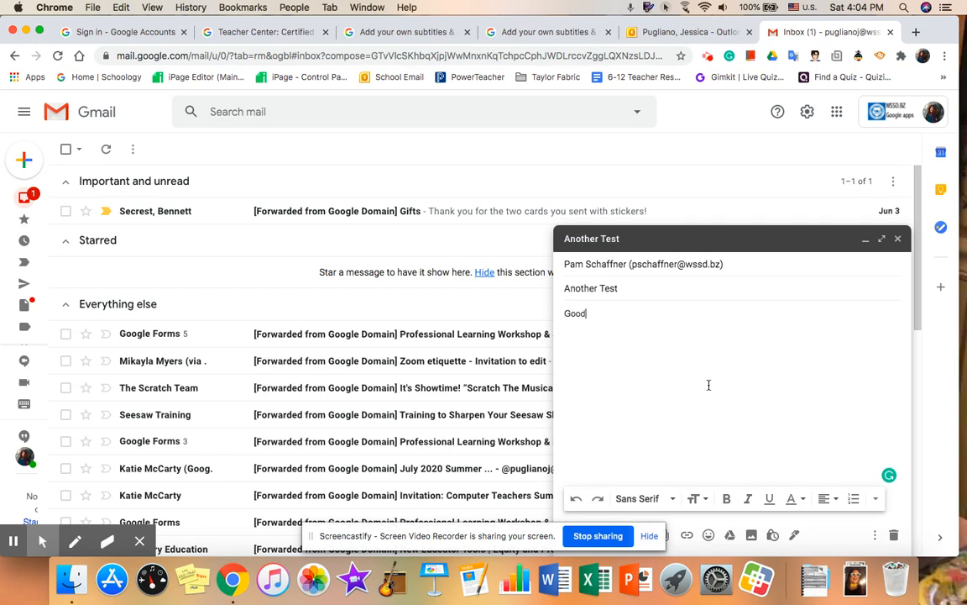
pyautogui.write('Afternoon')
pyautogui.write(' Mrs. S')
pyautogui.write('chaffner.  ')
# Add the paragraph "This is another test email to demonstrate to our students how to use the gmail program. Just a test. No need to reply.".
pyautogui.write('This is anothe')
pyautogui.write('r test ema')
pyautogui.write('il to demons')
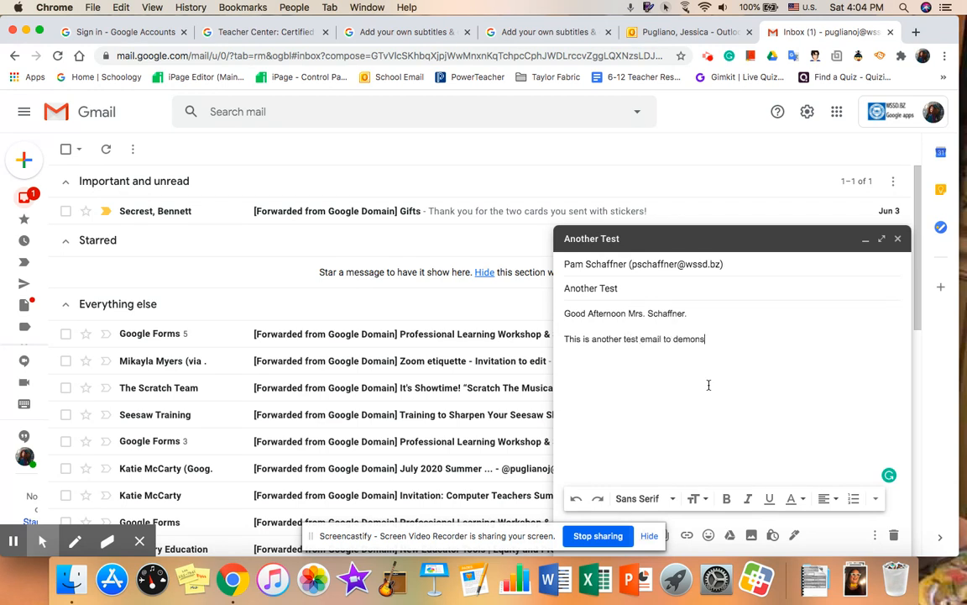
pyautogui.write('trate to our students how to ')
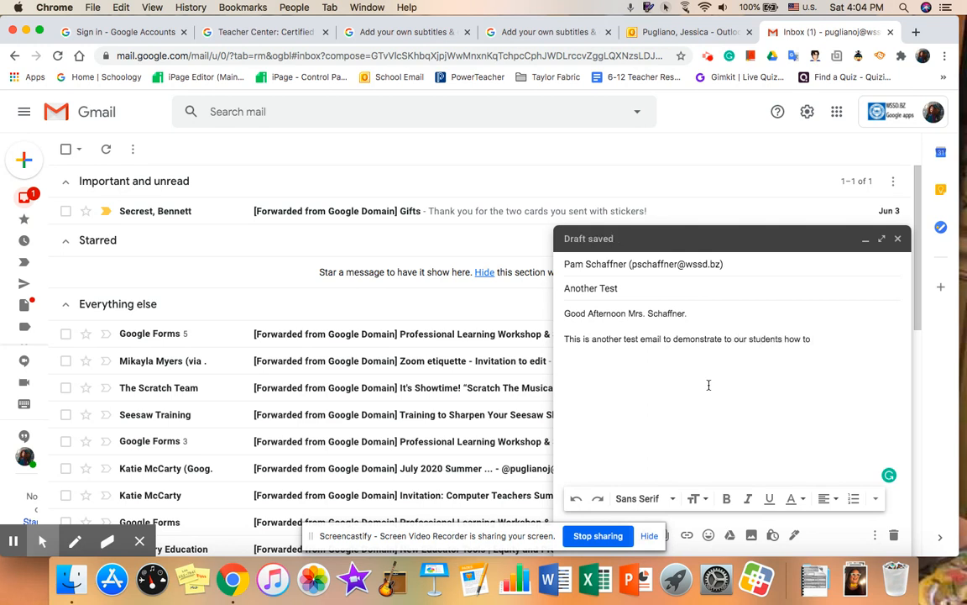
pyautogui.write('use the gmail ')
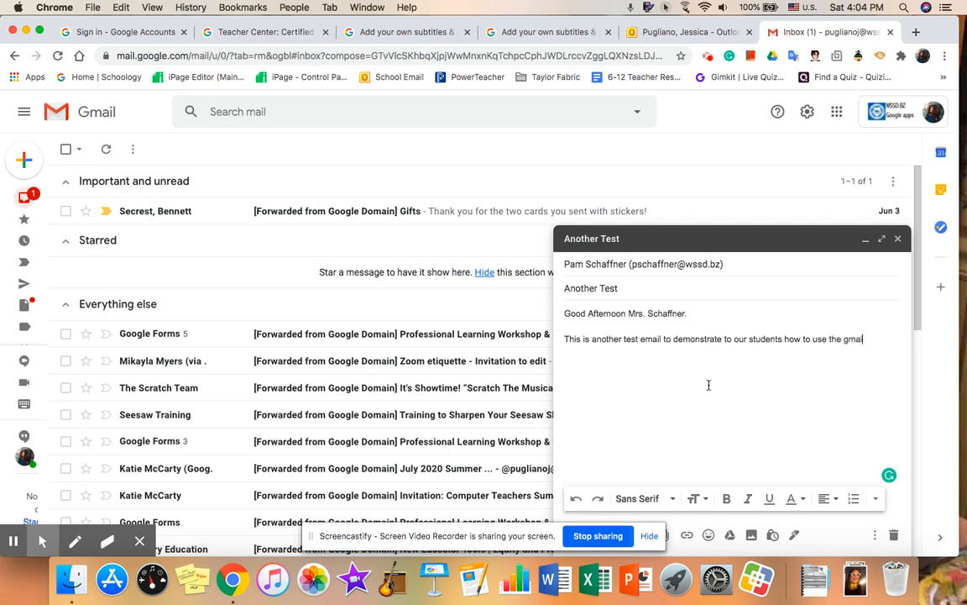
pyautogui.write('program.  Just')
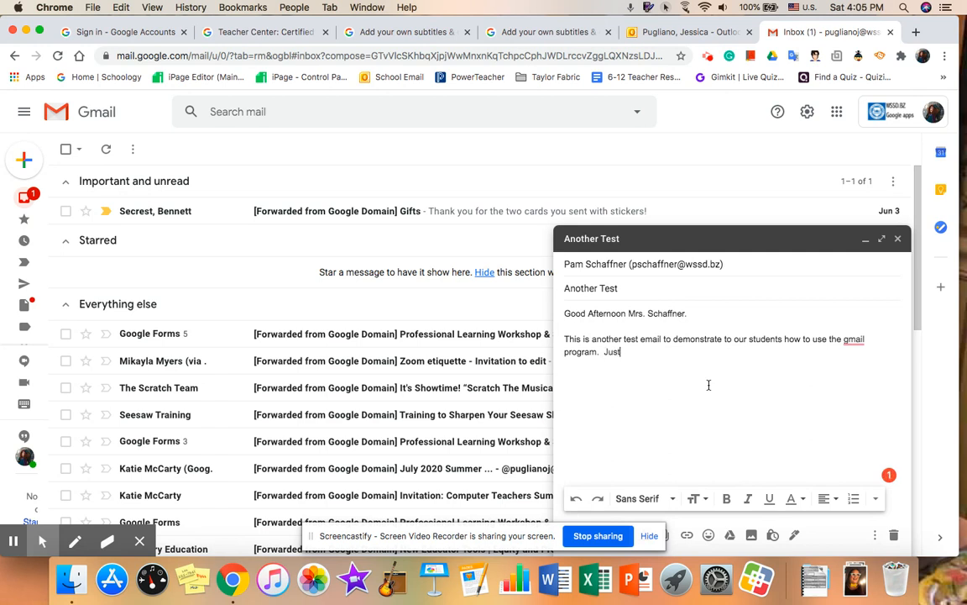
pyautogui.write(' a test.  No need to replay')
pyautogui.press('BackSpace')
pyautogui.press('BackSpace')
pyautogui.press('BackSpace')
pyautogui.write('y.')
# Close the message with "Thanks so much," and the sender's name on a separate line below.
pyautogui.press('Return')
pyautogui.press('Return')
pyautogui.write('Thanks')
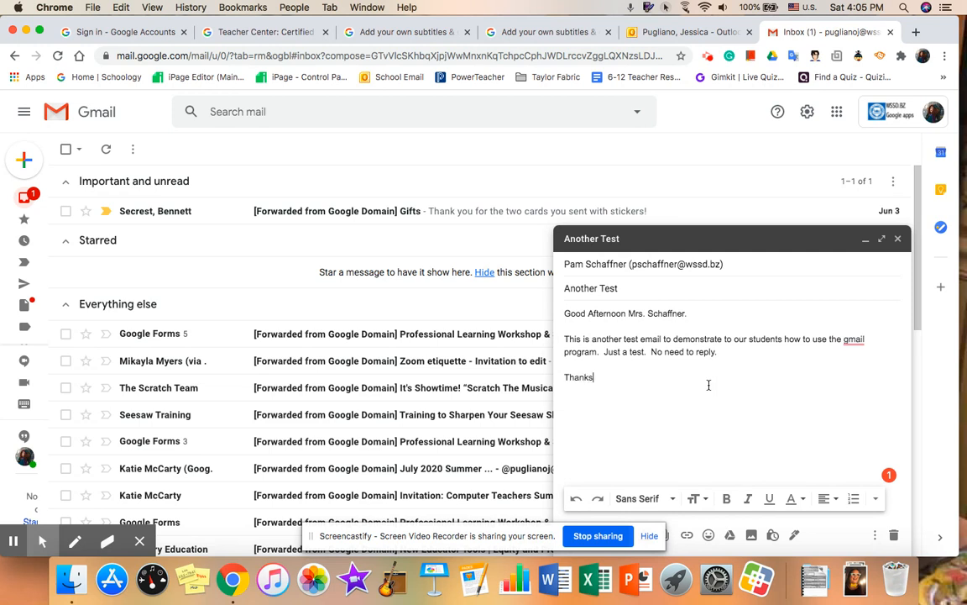
pyautogui.write(' so much,')
pyautogui.press('Return')
pyautogui.write('Ms. Pug')
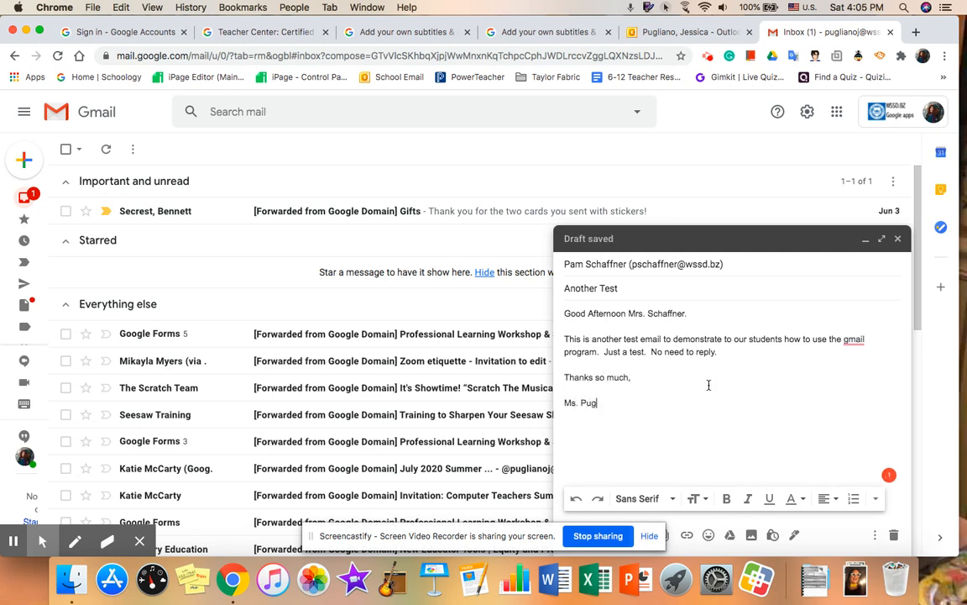
pyautogui.write('s.')
# Select the whole message body and examine the available fonts, text sizes, text and background colors, and alignments.
pyautogui.click(620, 406)
pyautogui.moveTo(620, 406); pyautogui.dragTo(559, 315)
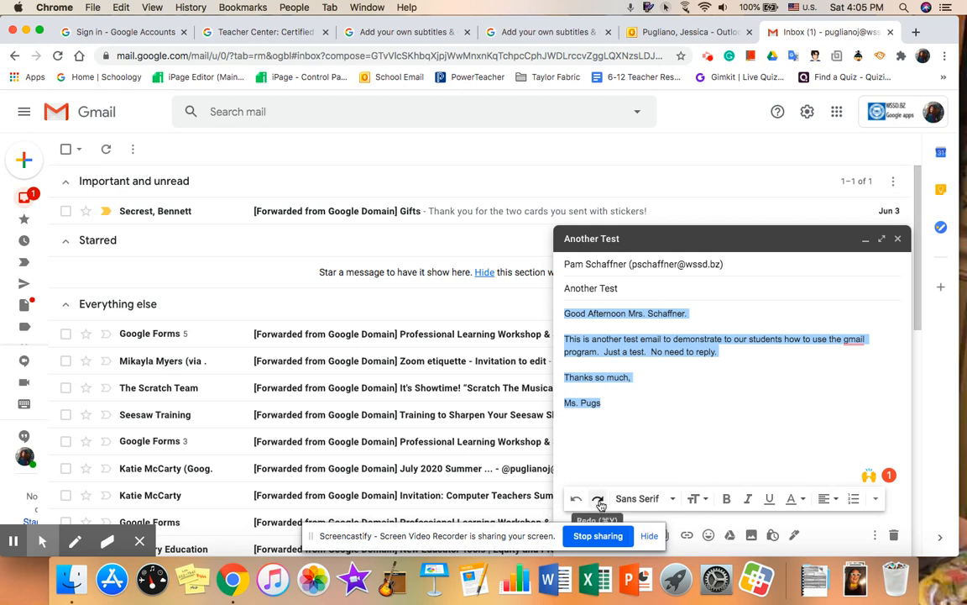
pyautogui.click(674, 499)
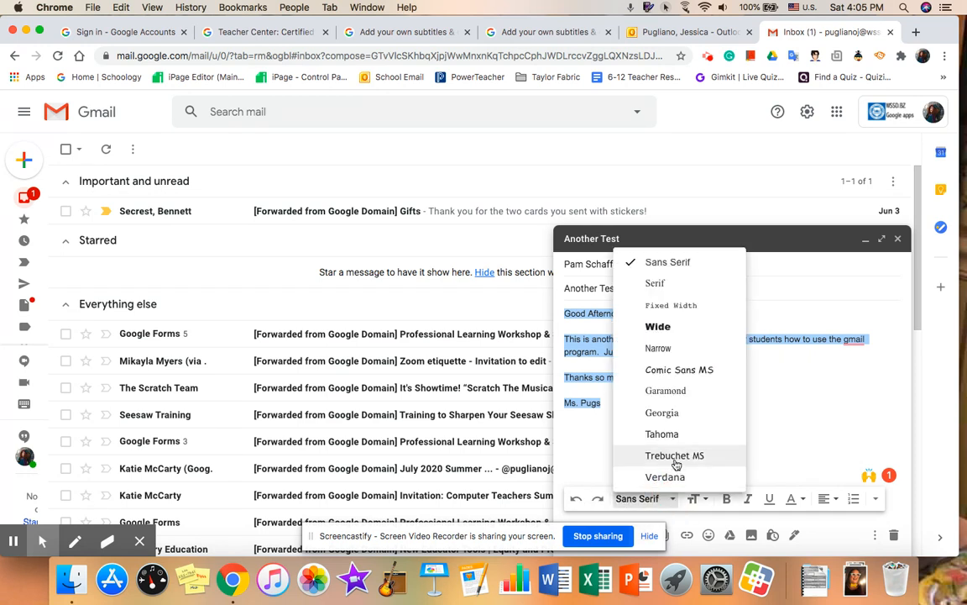
pyautogui.click(764, 424)
pyautogui.click(708, 499)
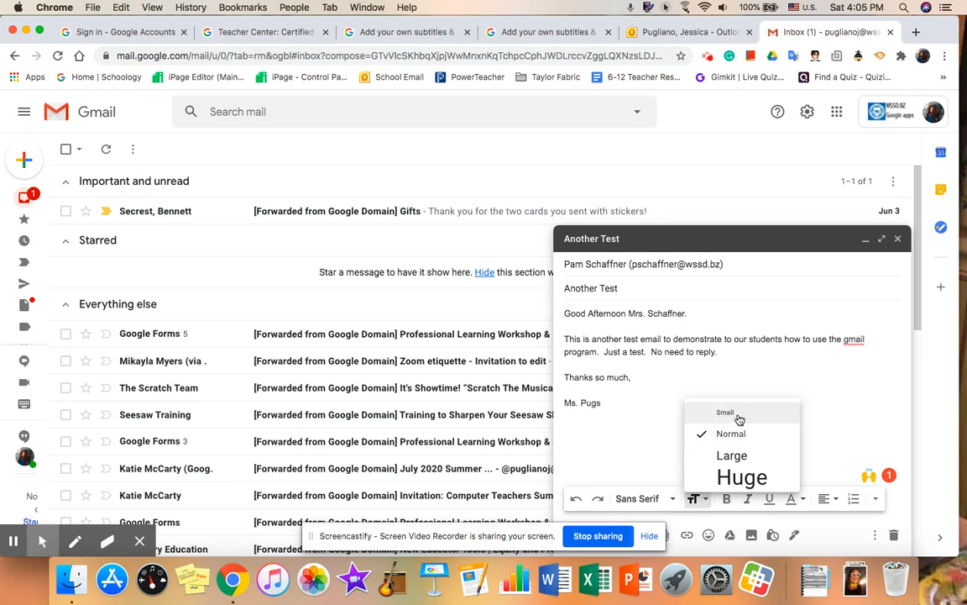
pyautogui.click(811, 427)
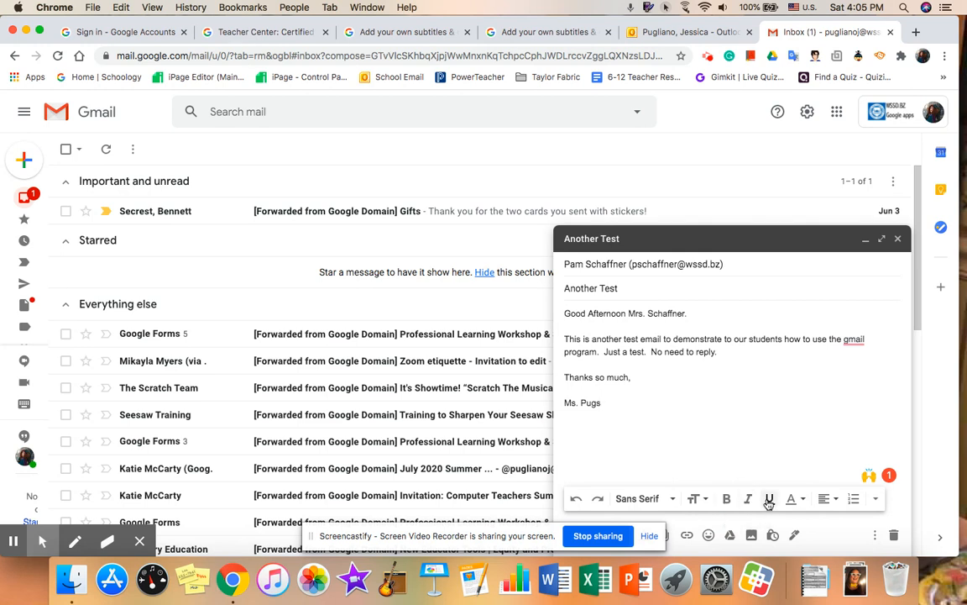
pyautogui.click(802, 500)
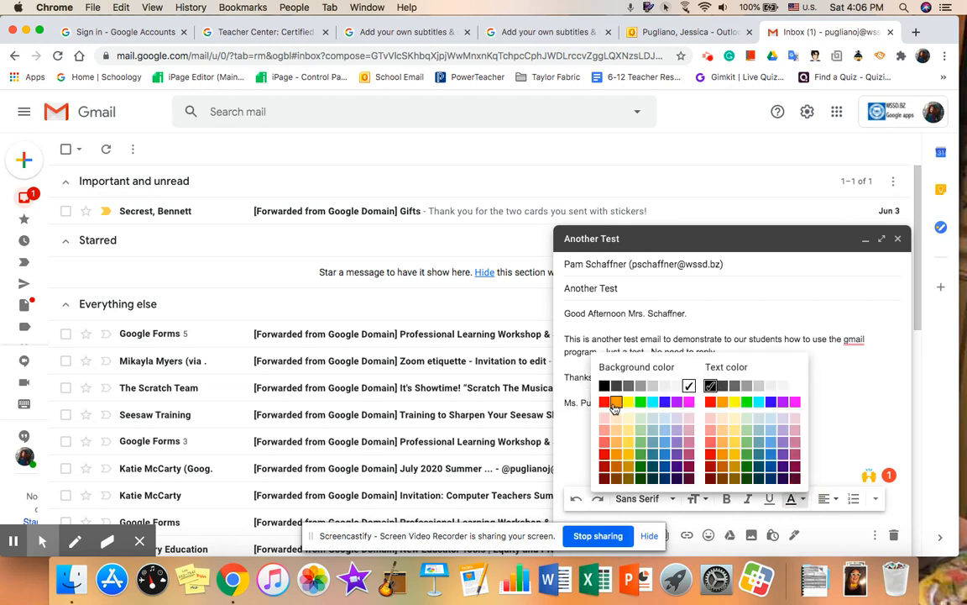
pyautogui.click(864, 421)
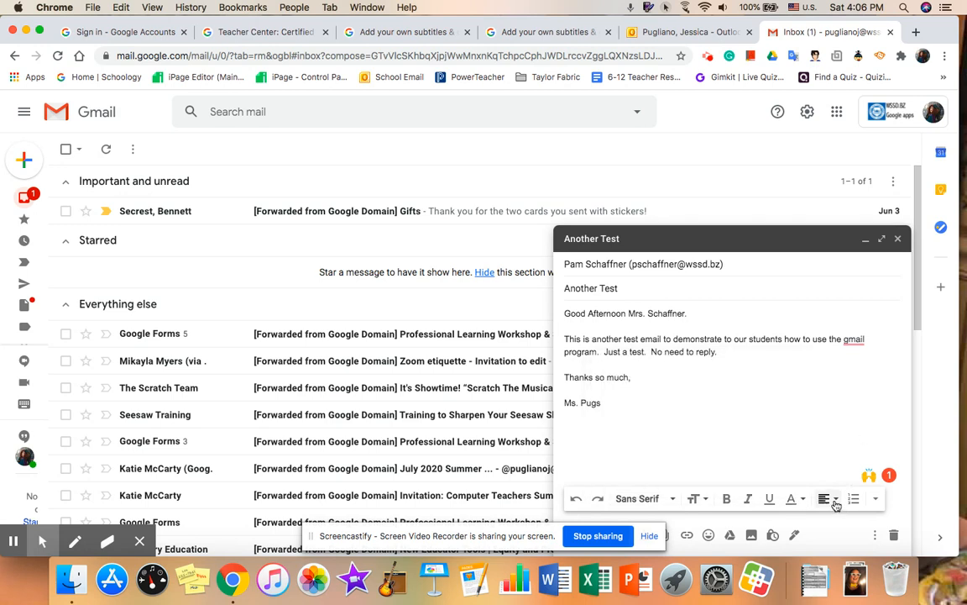
pyautogui.click(824, 499)
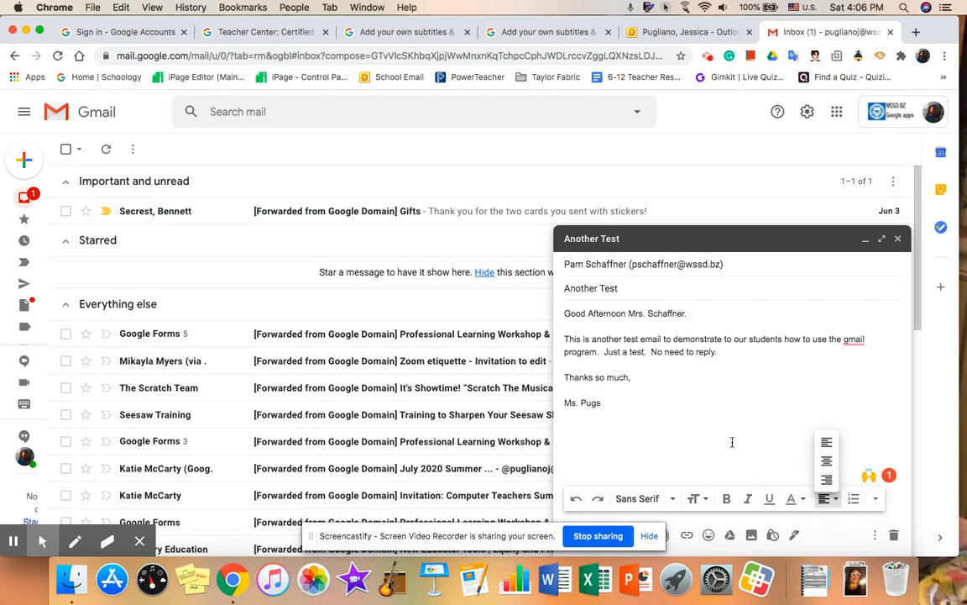
# Move the screen-sharing notice clear of the message's sending controls and hide the message's formatting options.
pyautogui.moveTo(433, 531); pyautogui.dragTo(243, 465)
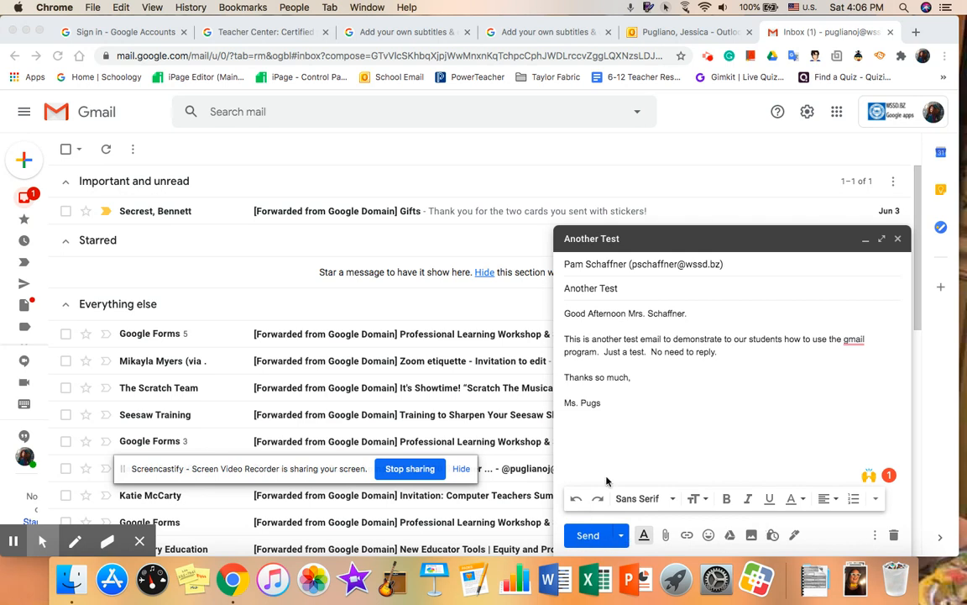
pyautogui.click(644, 534)
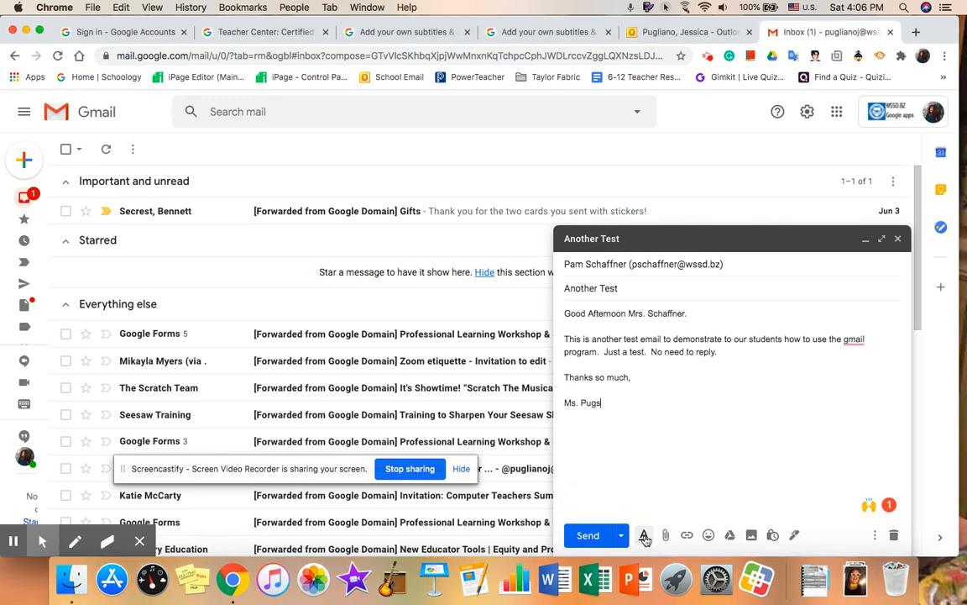
pyautogui.click(644, 535)
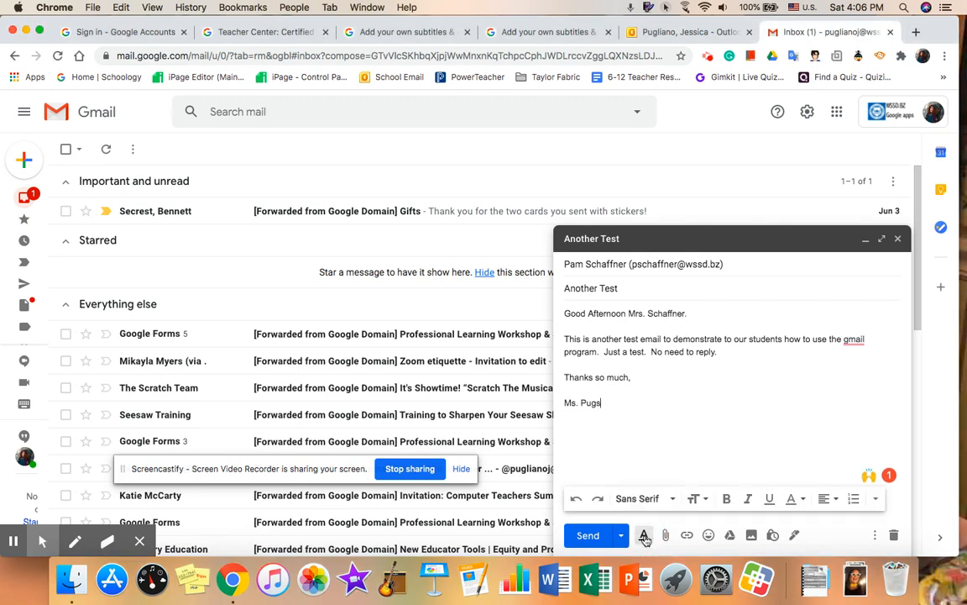
pyautogui.click(644, 535)
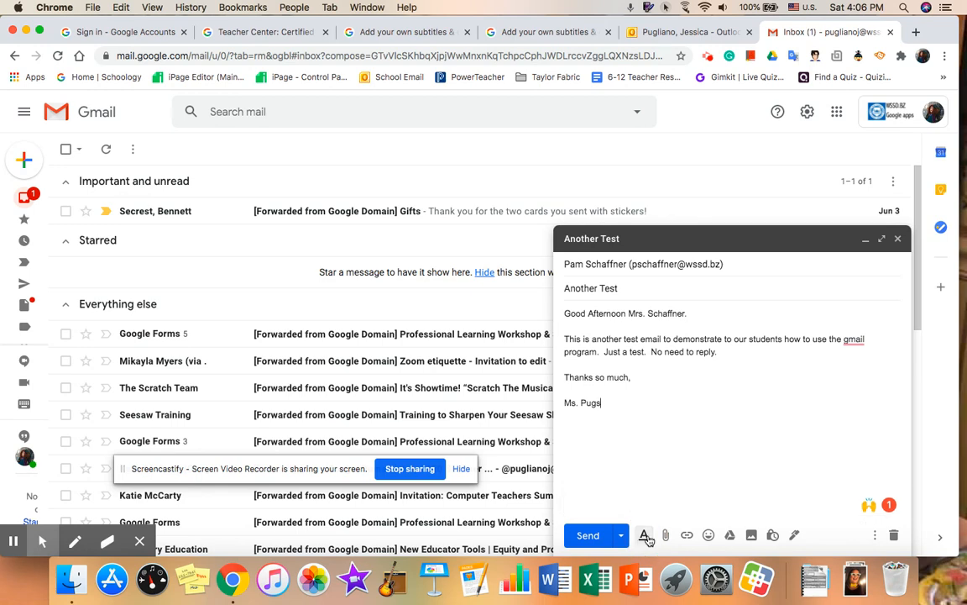
# Attach the Extensions Word document from the Desktop to the message.
pyautogui.click(666, 536)
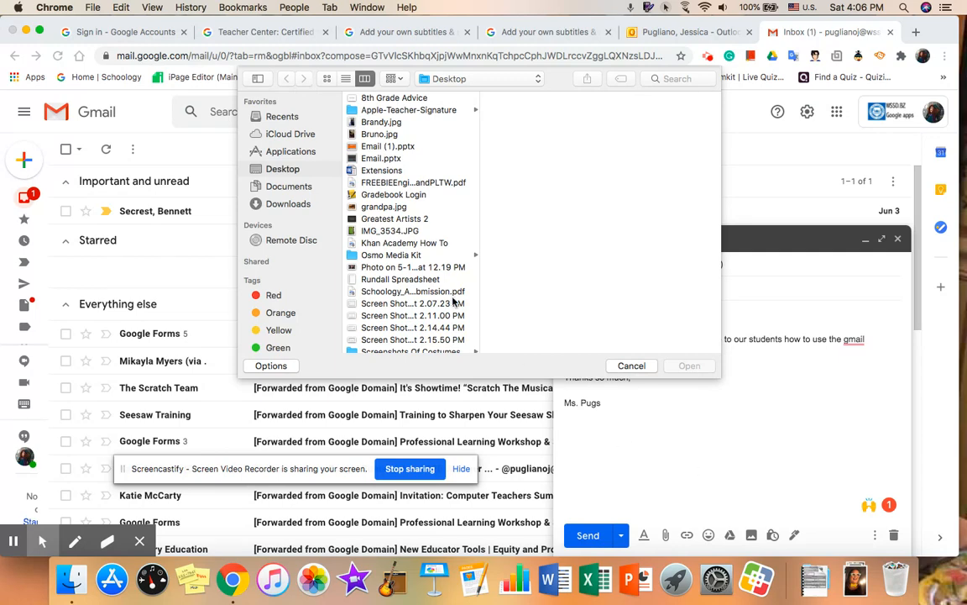
pyautogui.click(382, 171)
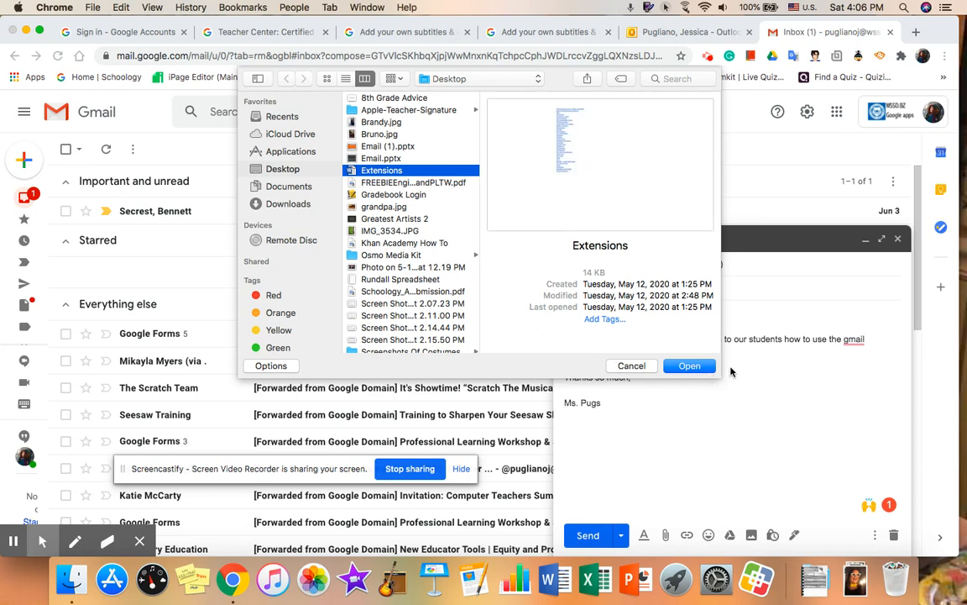
pyautogui.click(688, 366)
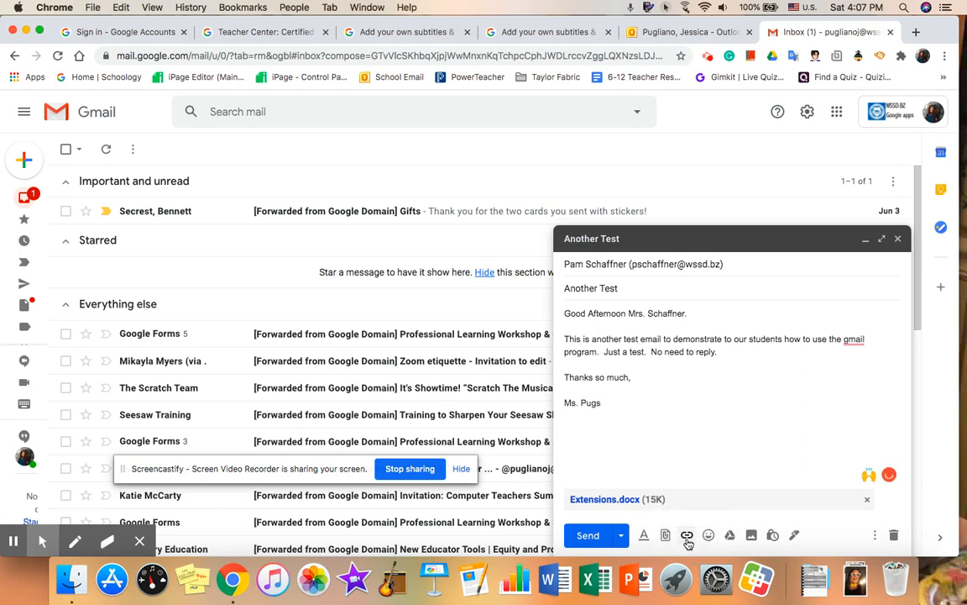
# Insert a link below the signature with the display text "Check out IMDB" pointing to the IMDB website, imdb.com.
pyautogui.click(687, 538)
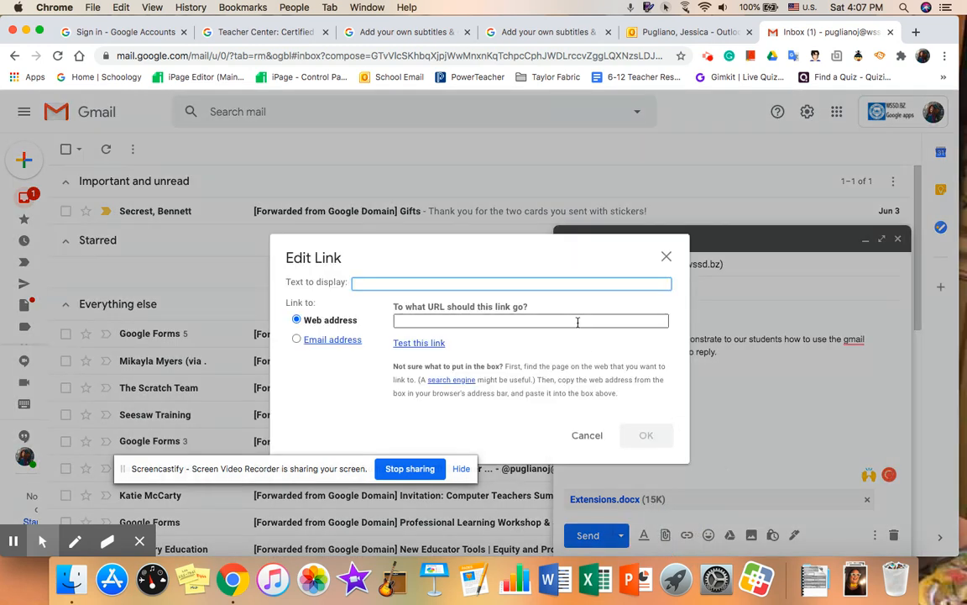
pyautogui.write('Check out IMDB')
pyautogui.click(578, 322)
pyautogui.write('w')
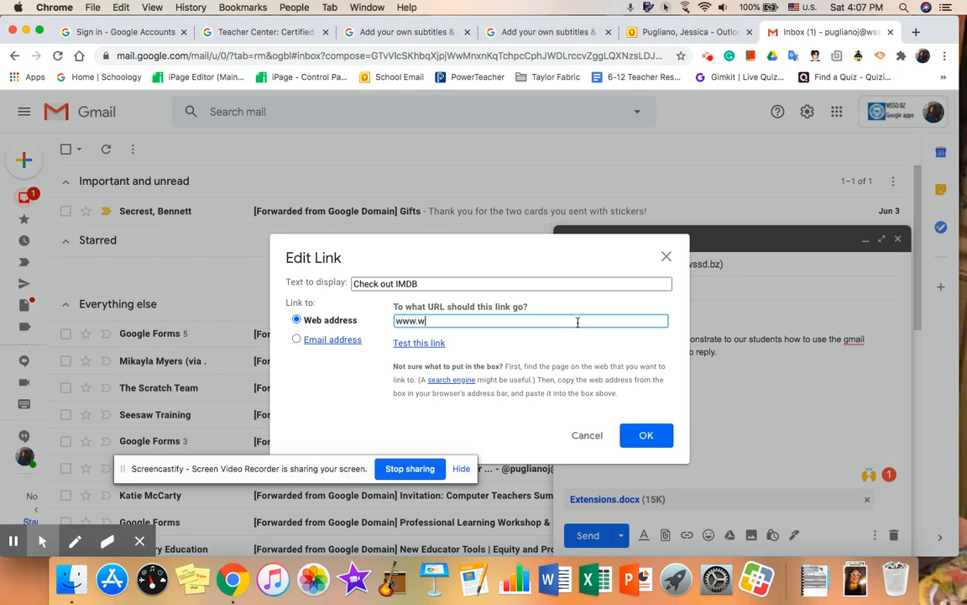
pyautogui.write('ww.imdb.com')
pyautogui.click(648, 435)
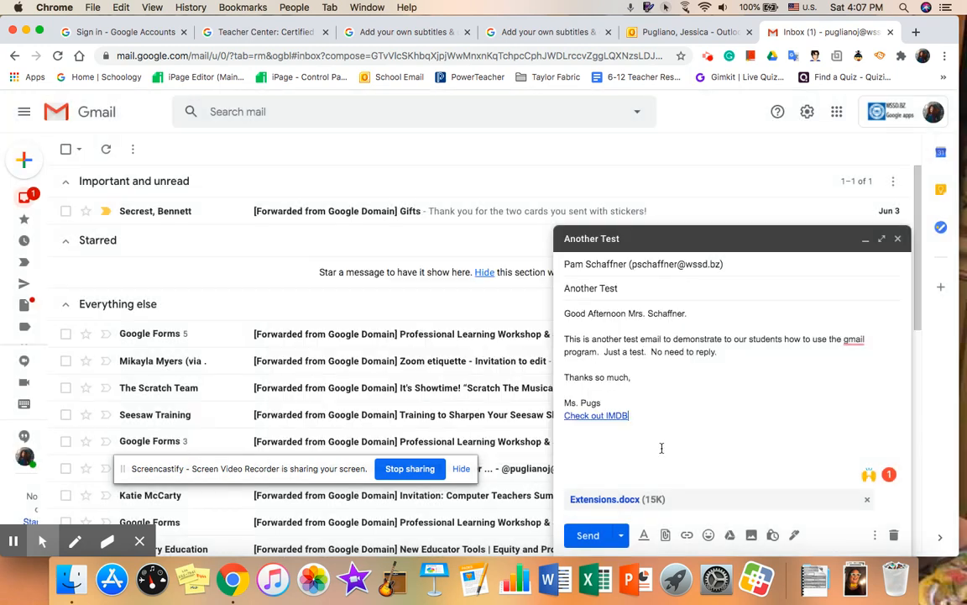
# Insert the "Email" presentation from My Drive into the message as a Drive link.
pyautogui.click(730, 536)
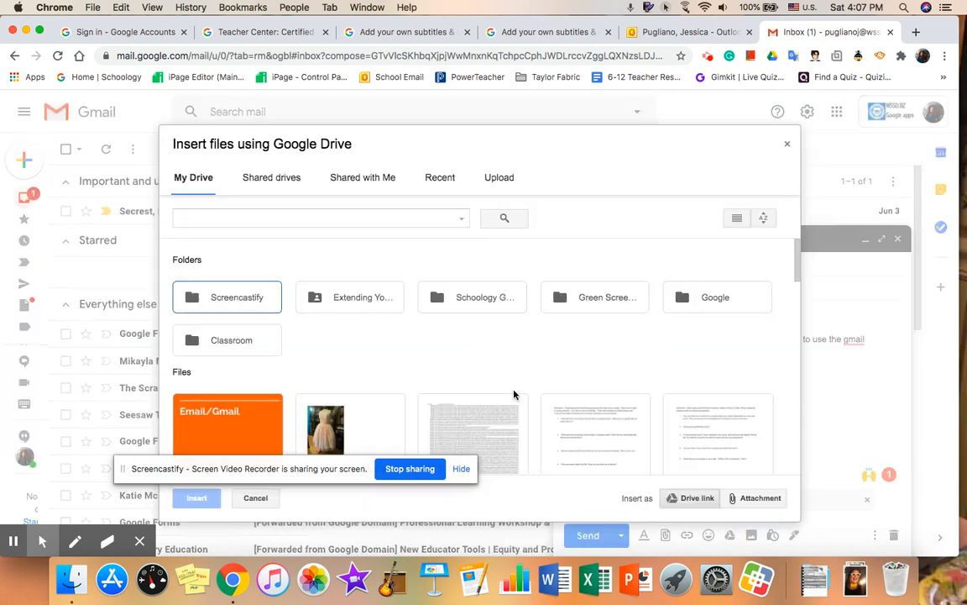
pyautogui.scroll(-2, 428, 371)
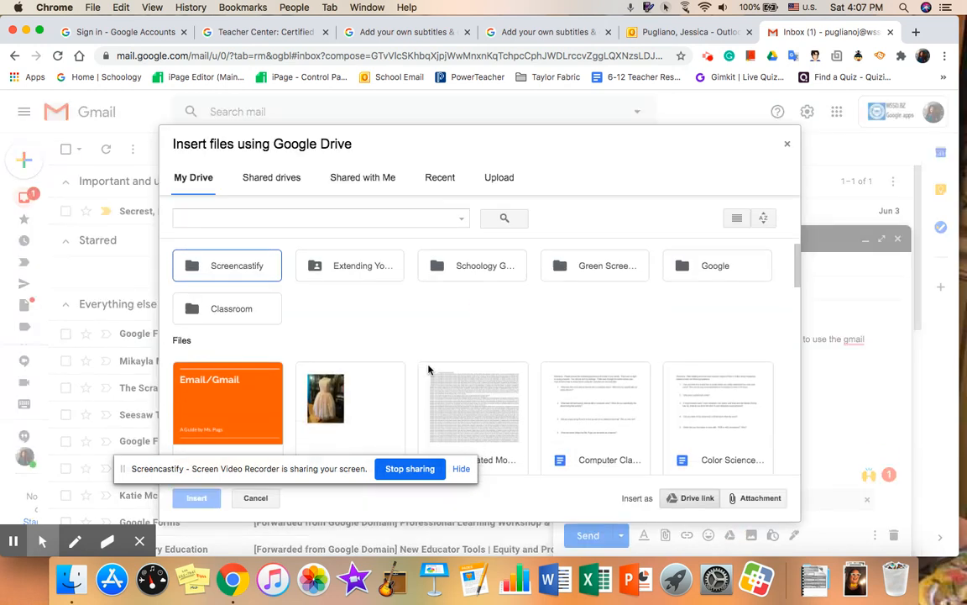
pyautogui.click(231, 361)
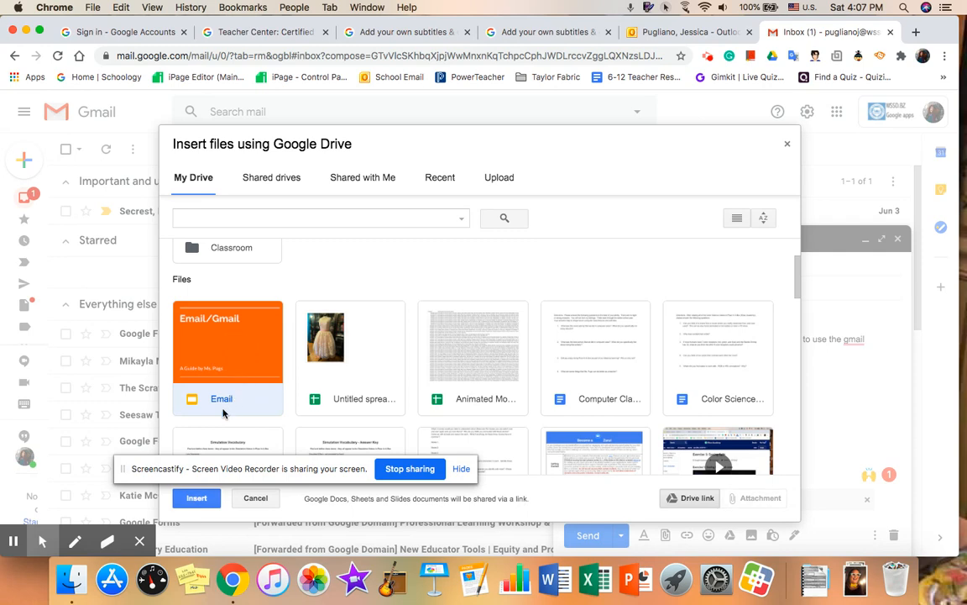
pyautogui.click(199, 499)
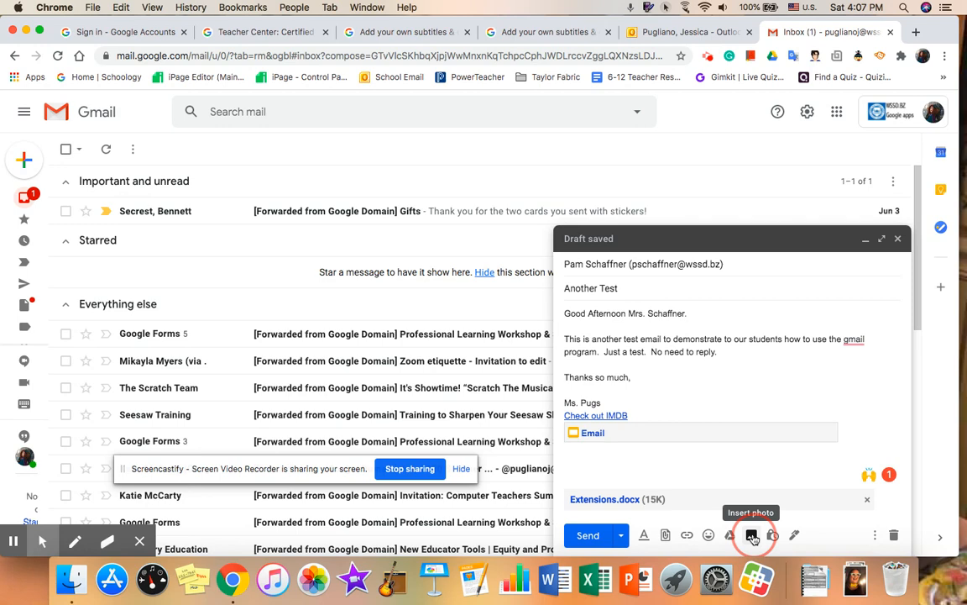
# Add the Bruno.jpg photo from the Desktop to the message as an attachment instead of inline.
pyautogui.click(751, 536)
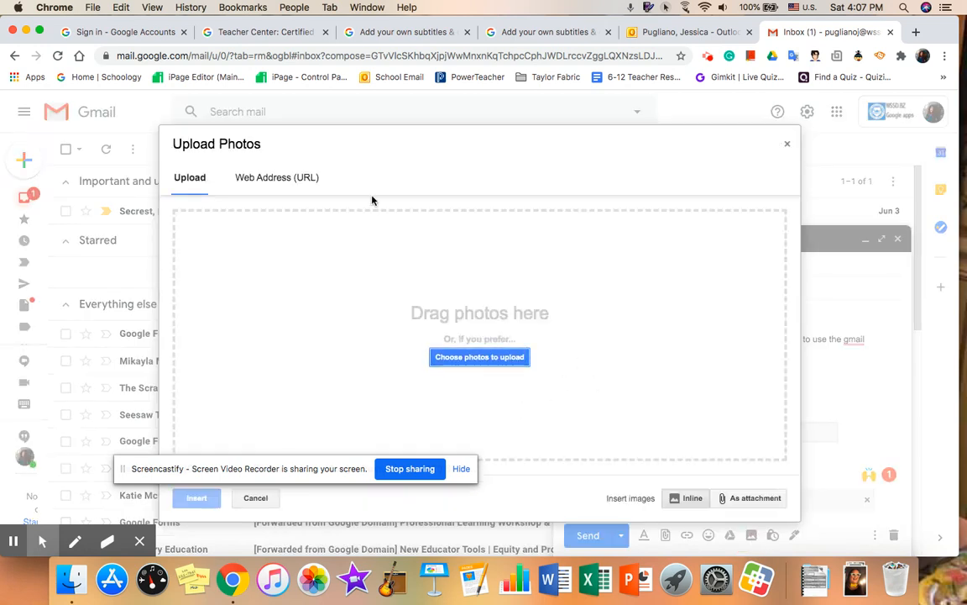
pyautogui.click(744, 499)
pyautogui.click(479, 358)
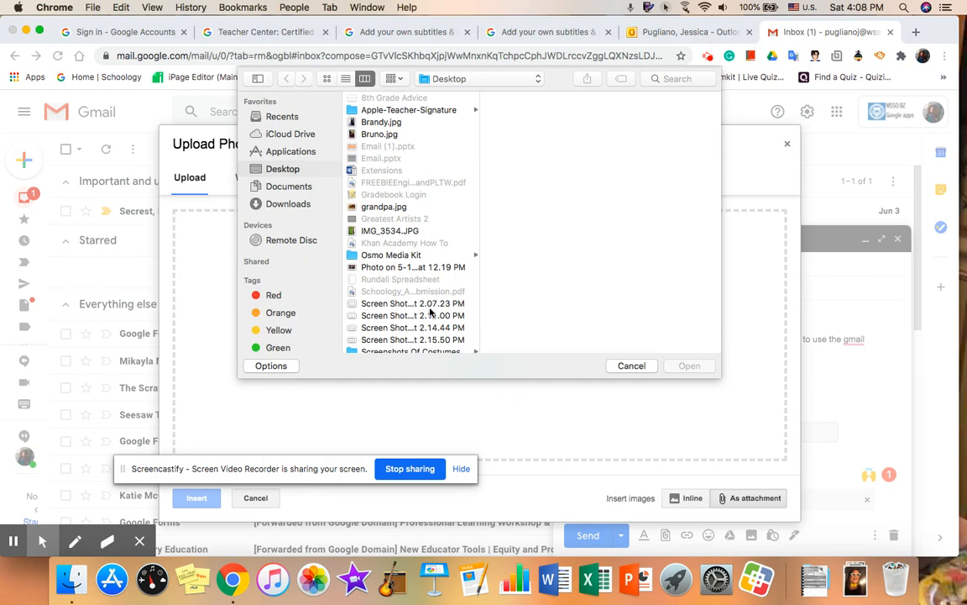
pyautogui.click(382, 135)
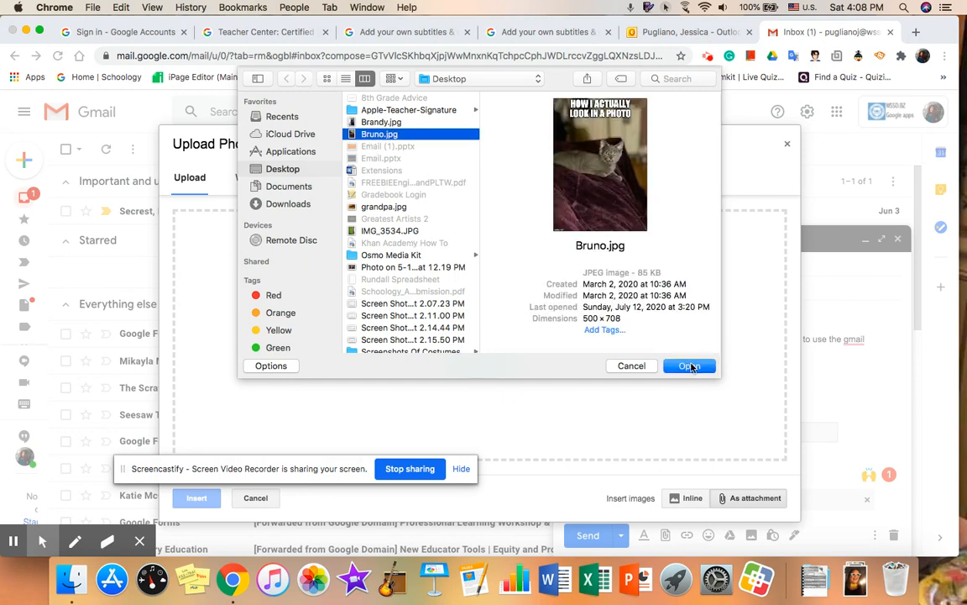
pyautogui.click(690, 366)
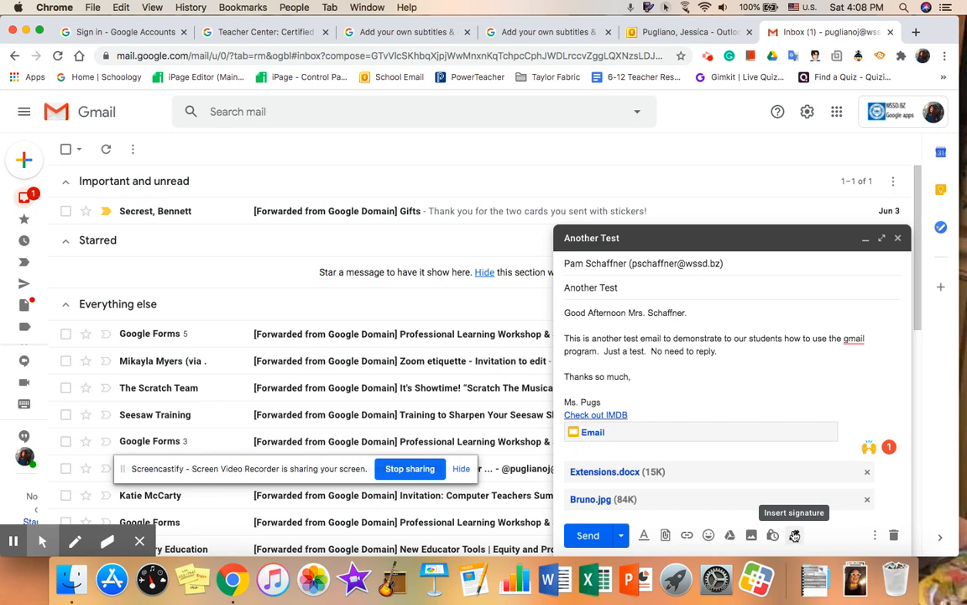
pyautogui.click(876, 535)
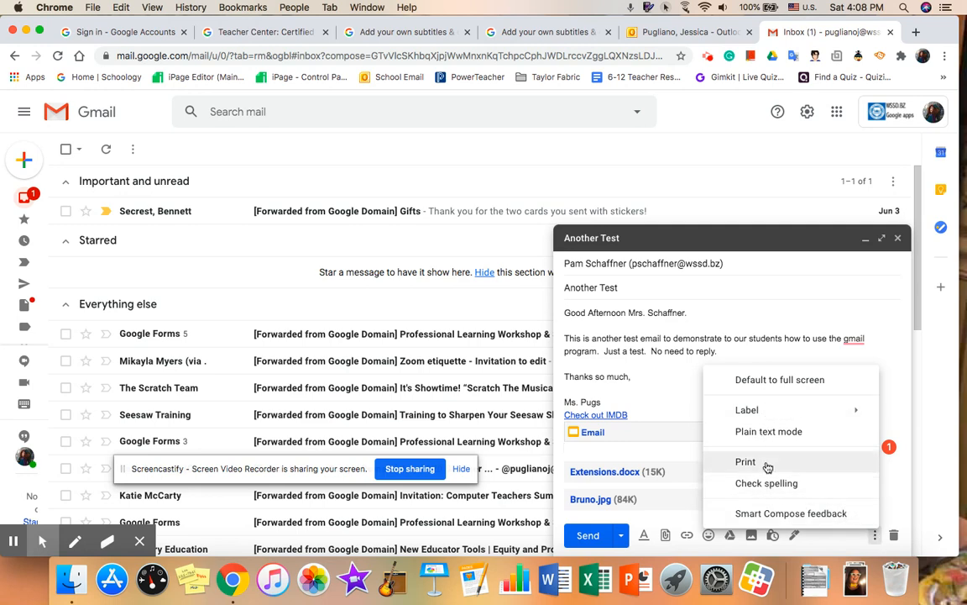
pyautogui.click(852, 410)
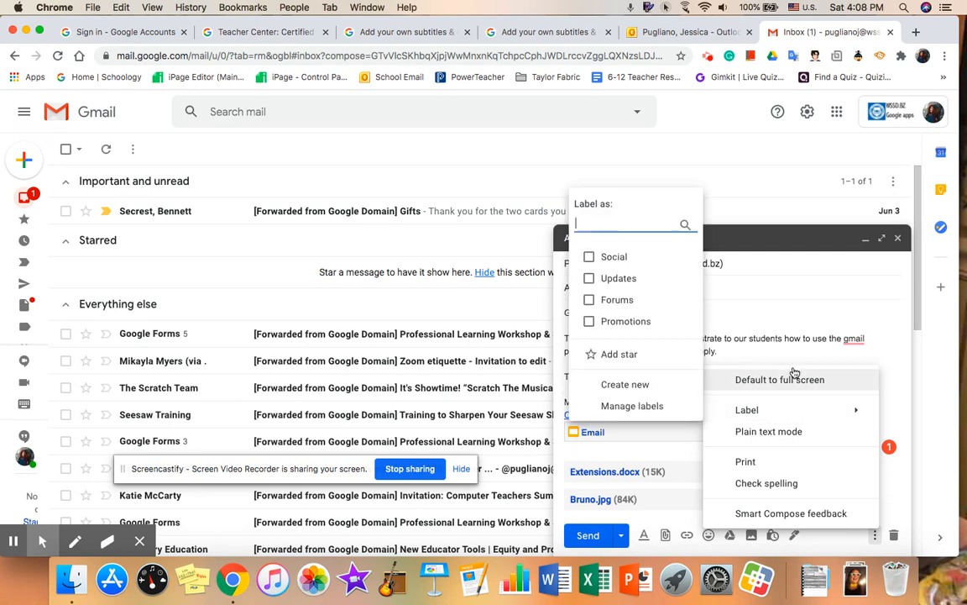
pyautogui.click(778, 413)
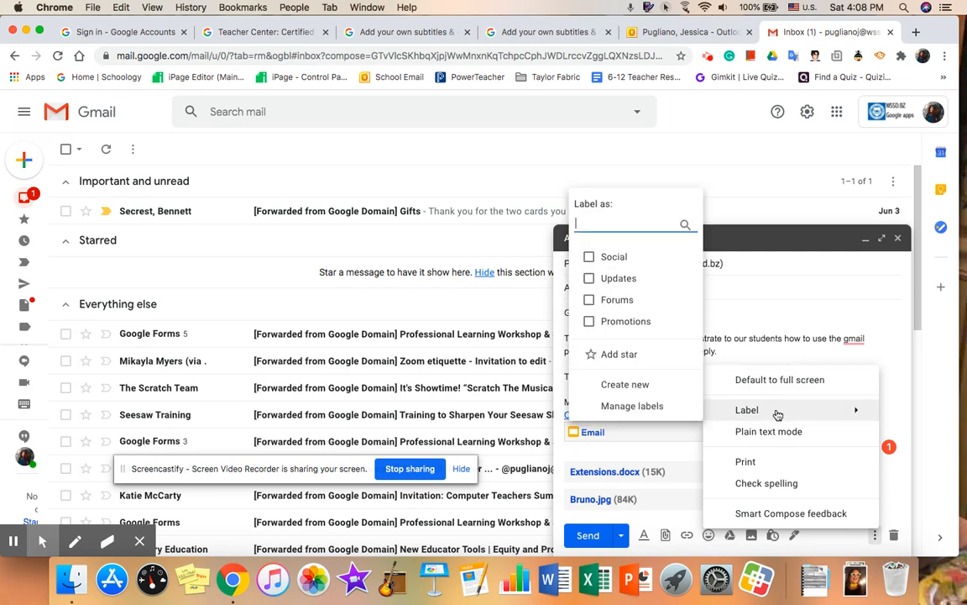
pyautogui.click(791, 318)
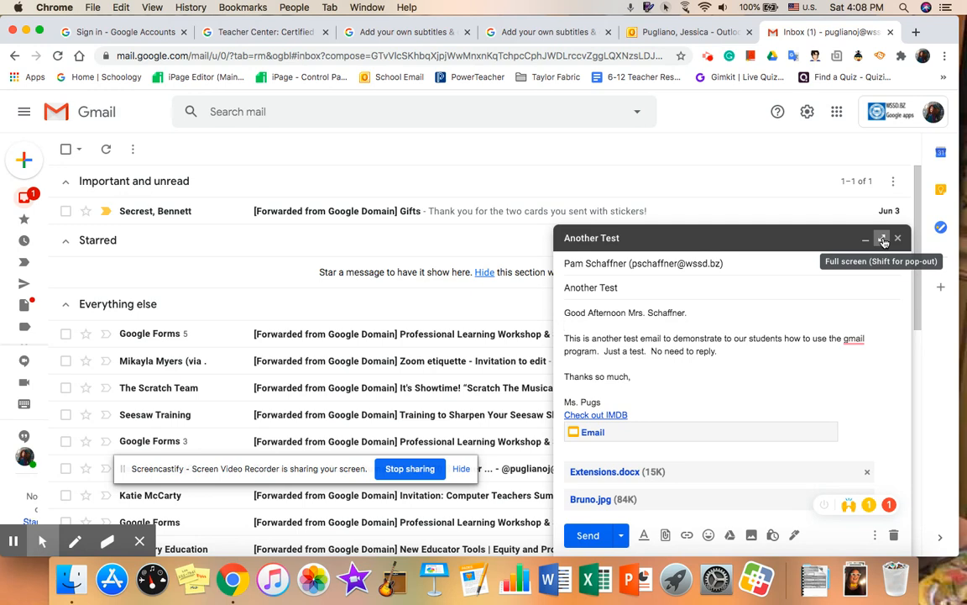
# Send the completed "Another Test" message.
pyautogui.click(588, 535)
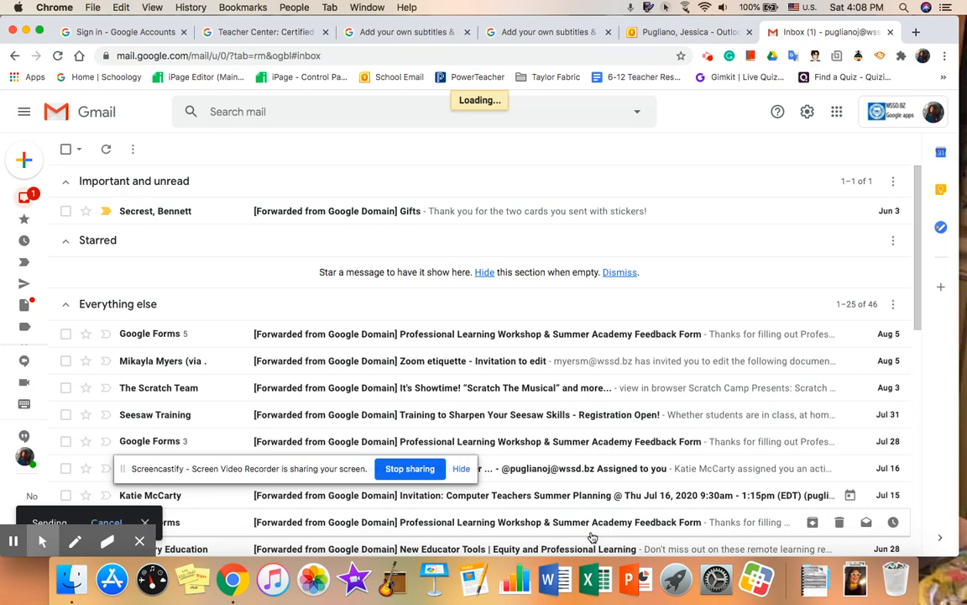